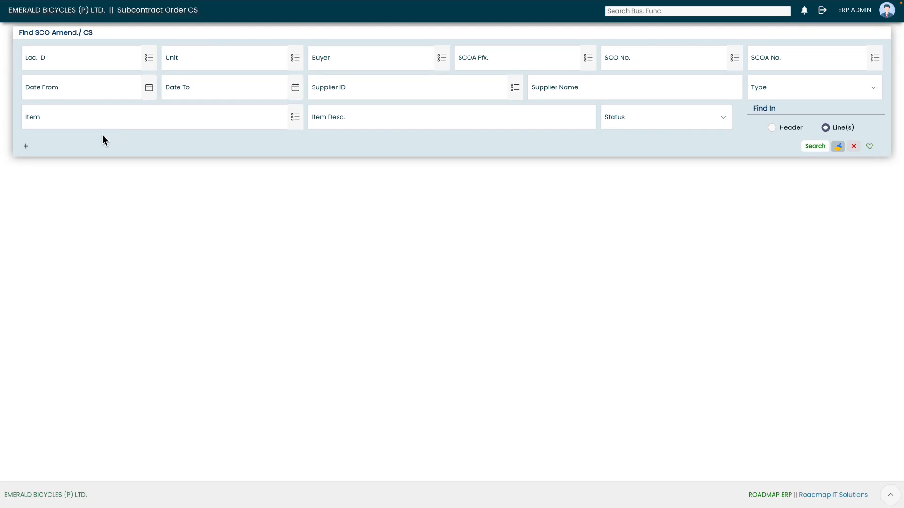
Step: Start a new SCO amendment and check the available locations and the SCOA date
click(26, 147)
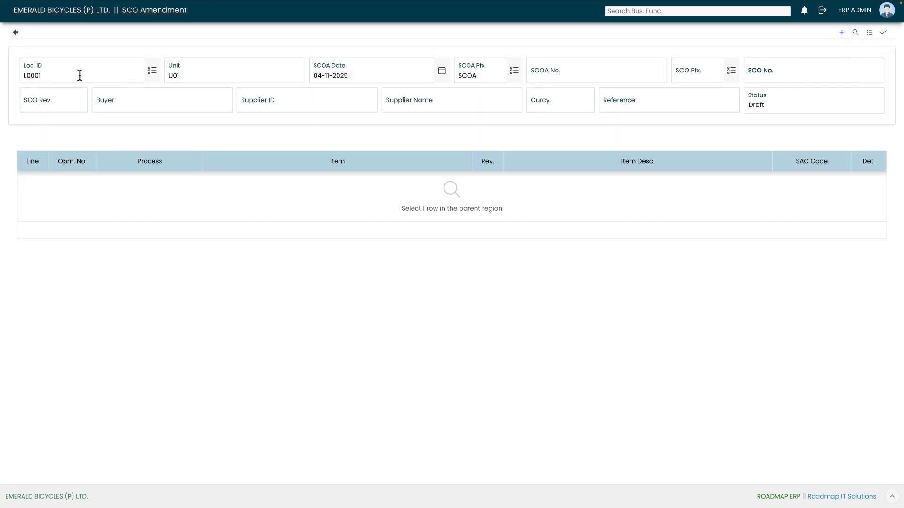
click(153, 73)
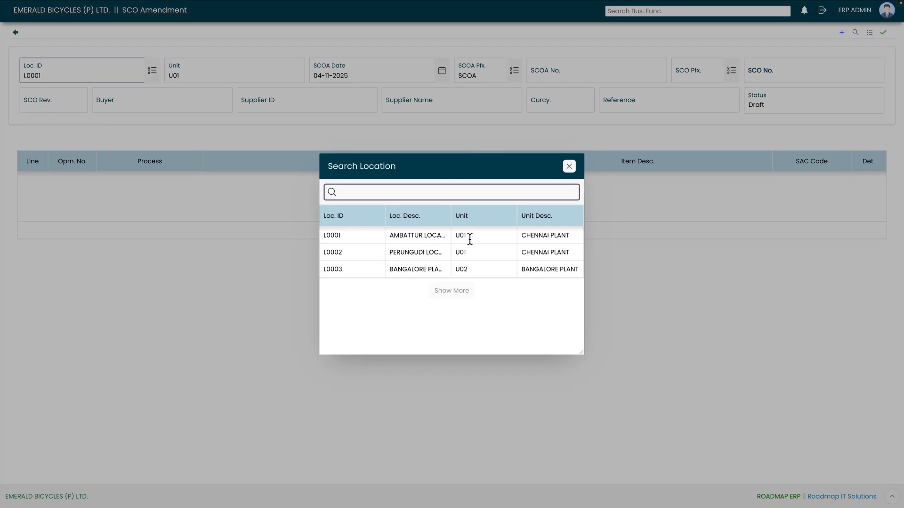
click(570, 166)
click(444, 76)
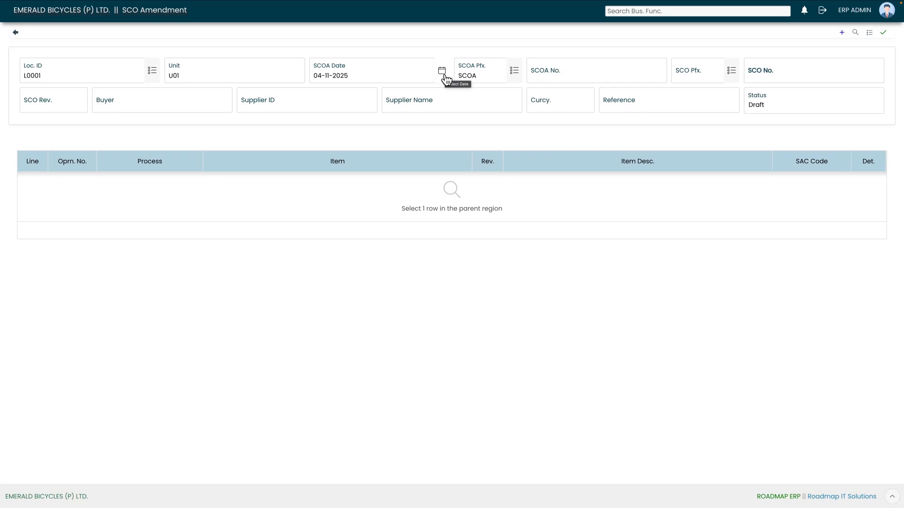
click(445, 74)
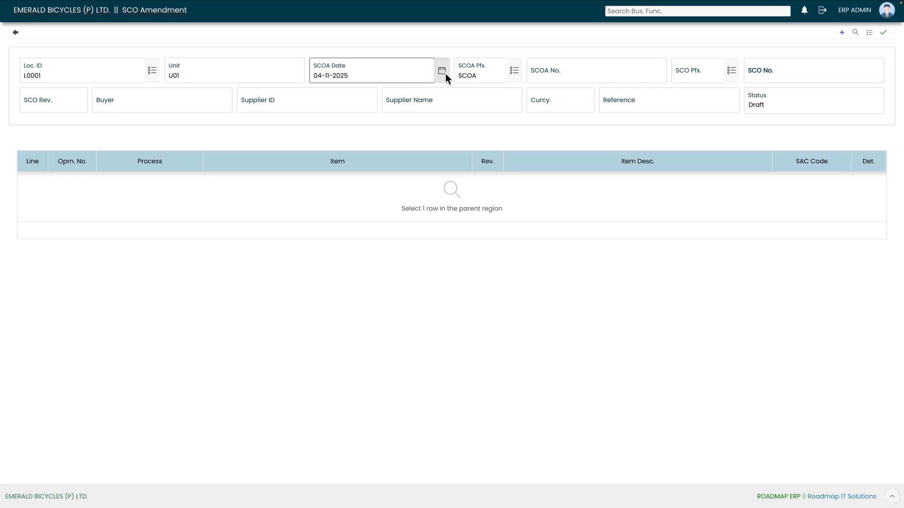
click(445, 75)
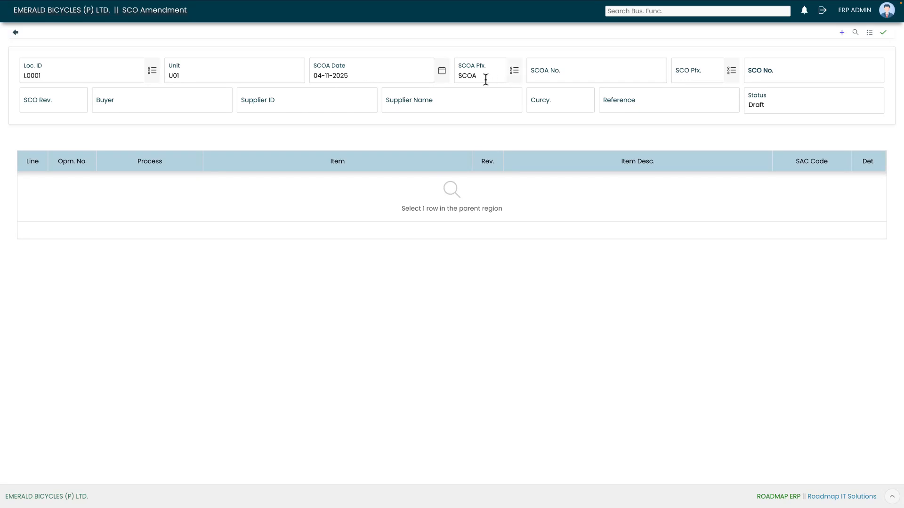
Step: Select the AVINASH CARGO PVT LTD subcontract order dated 30.10.2025 with amendment number 0 and save the amendment header
click(731, 73)
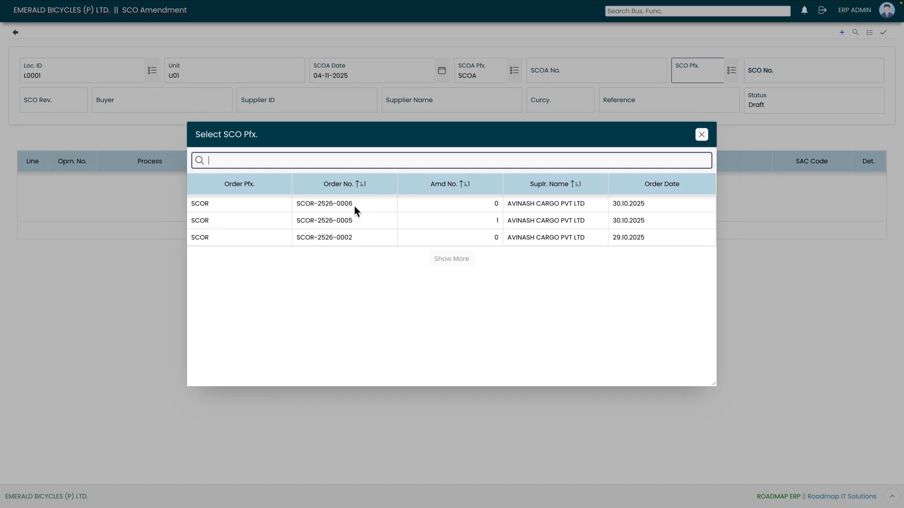
click(355, 206)
click(465, 137)
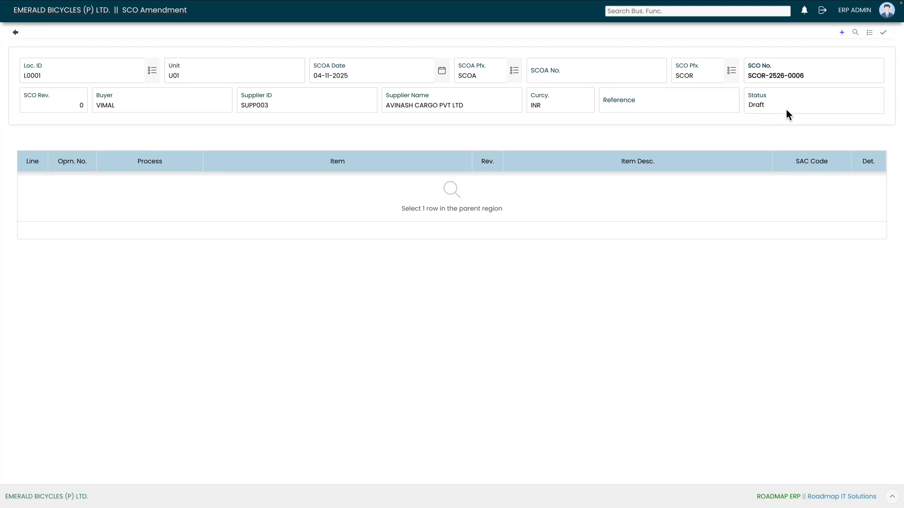
click(883, 33)
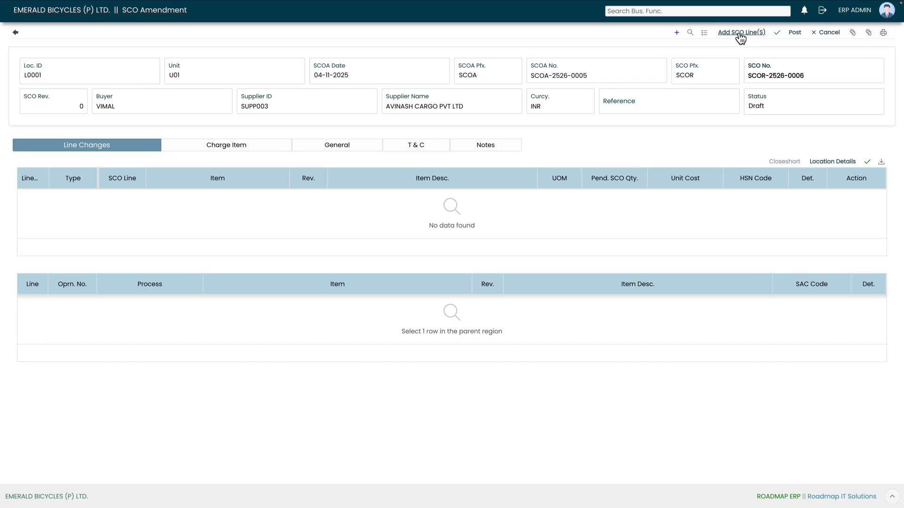
Step: Add the order's SA-HB-ASSY handlebar assembly line to the amendment
click(742, 34)
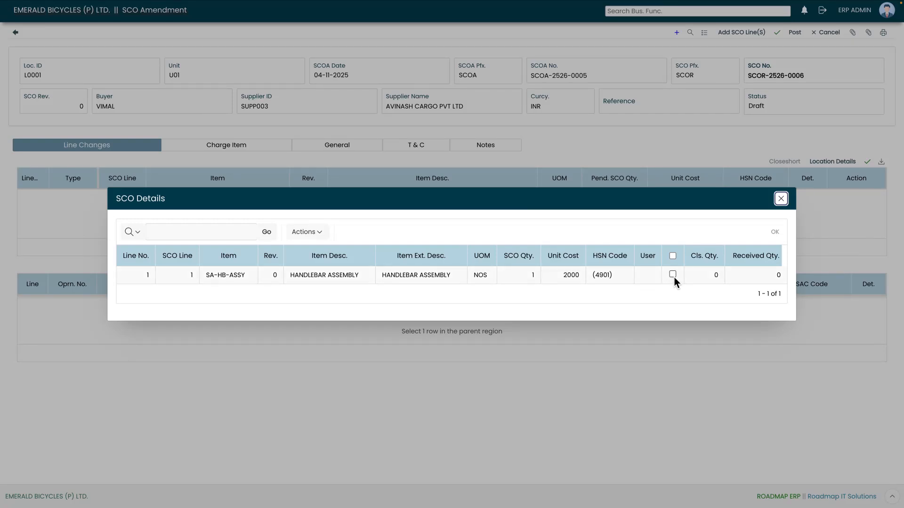
click(673, 275)
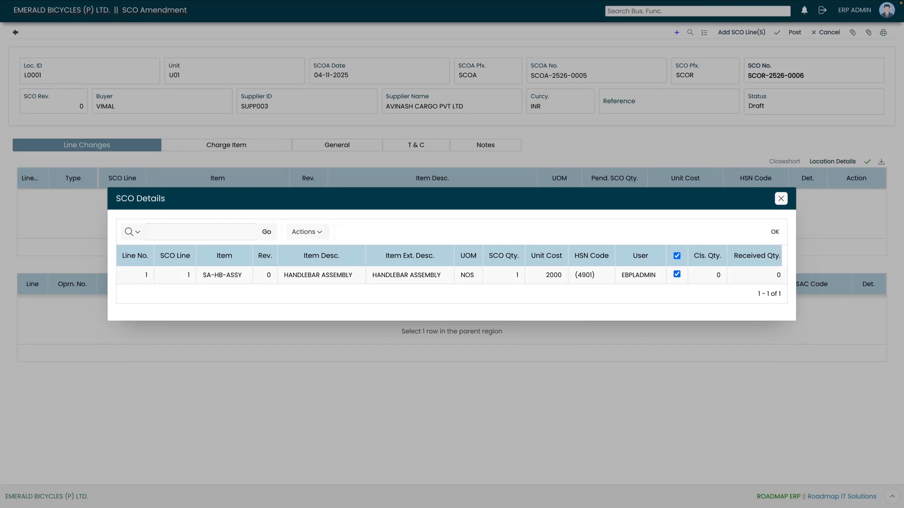
click(774, 233)
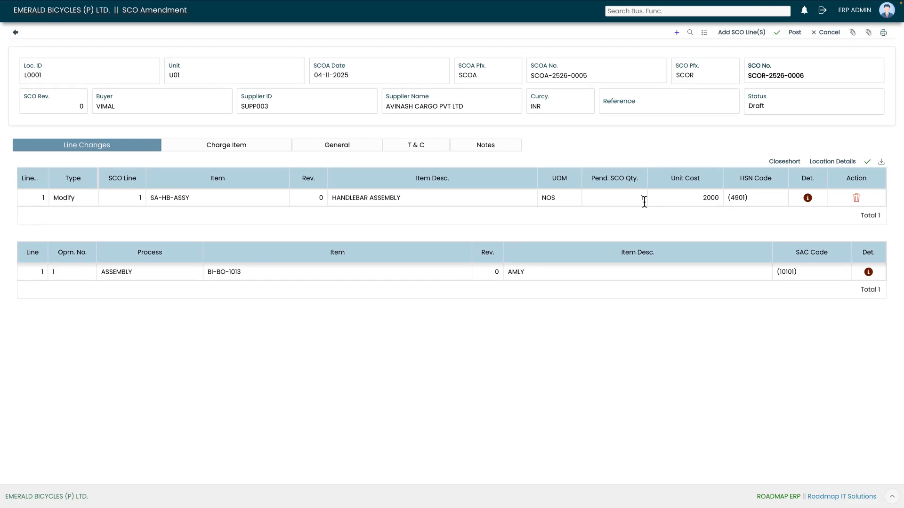
Step: Examine the handlebar assembly line's unit cost, new tax details, HSN code choices and location details
click(719, 202)
click(679, 211)
click(808, 199)
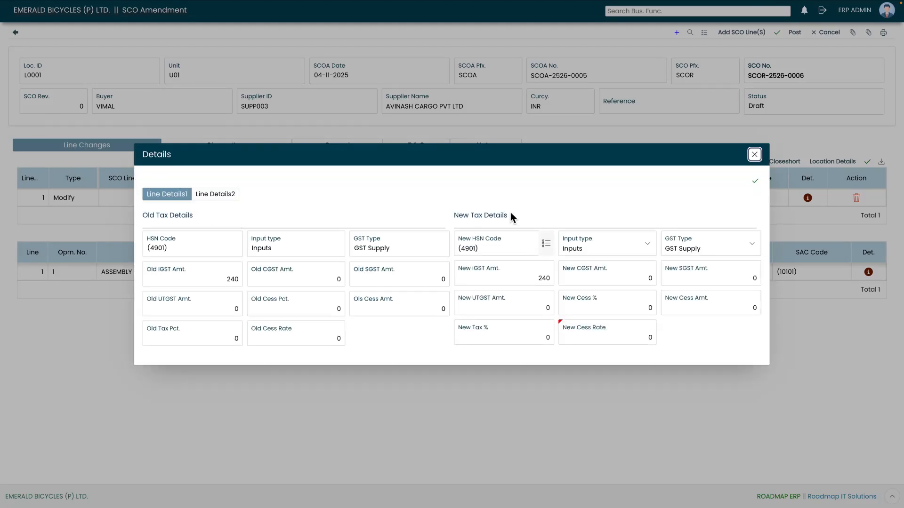
click(546, 243)
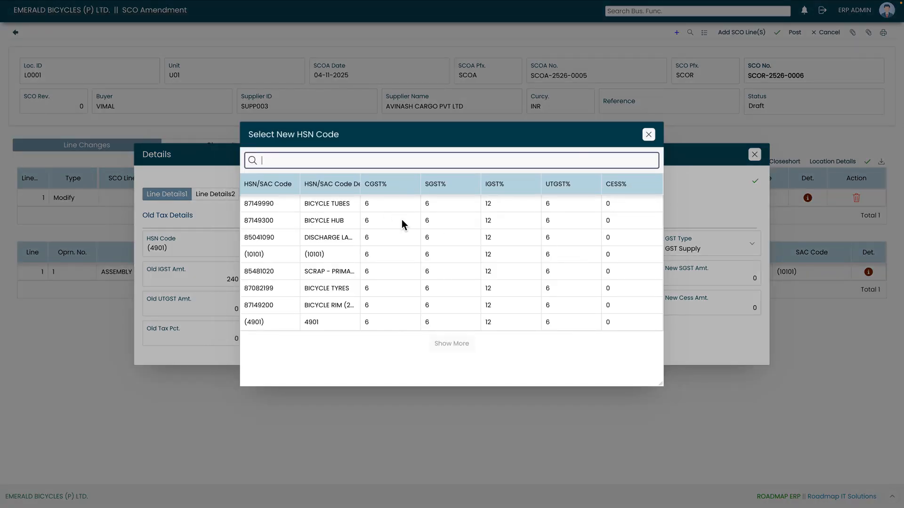
click(649, 134)
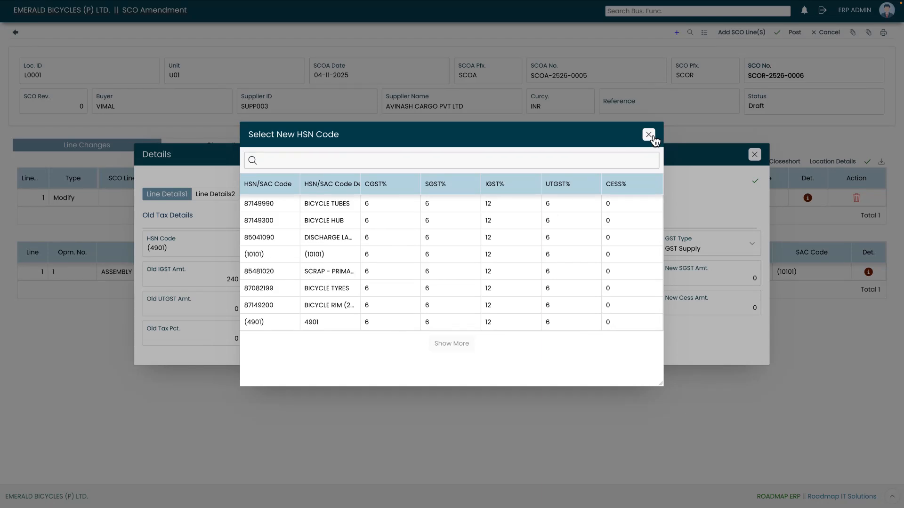
click(636, 247)
click(659, 220)
click(754, 154)
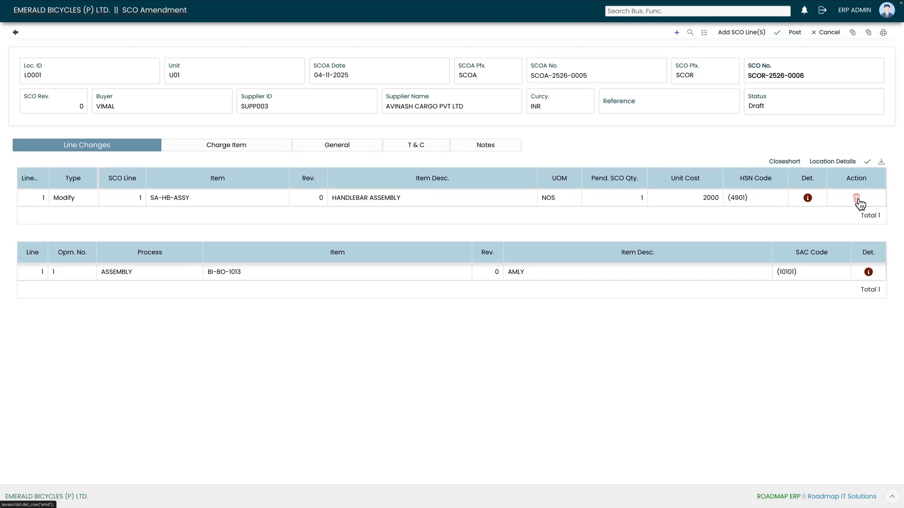
click(833, 162)
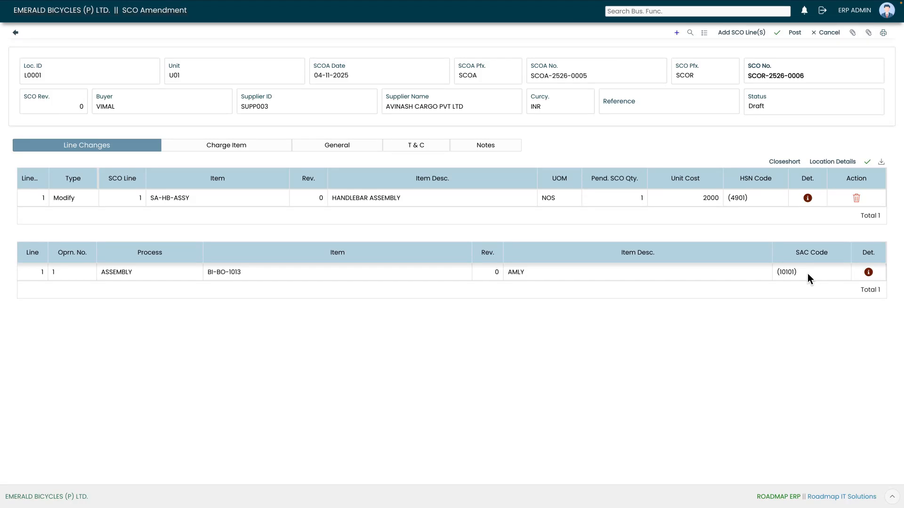
Step: Set the New Batch Cost to 2200 in the ASSEMBLY process details
click(869, 273)
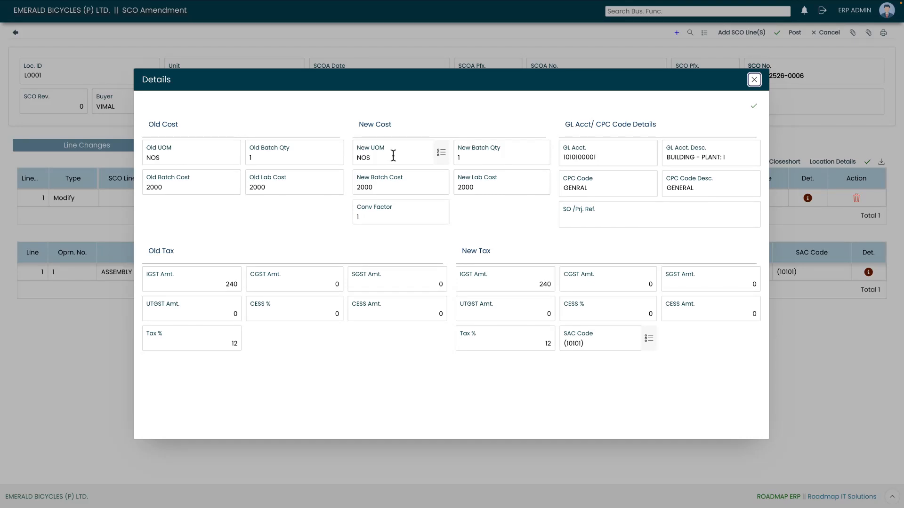
click(473, 161)
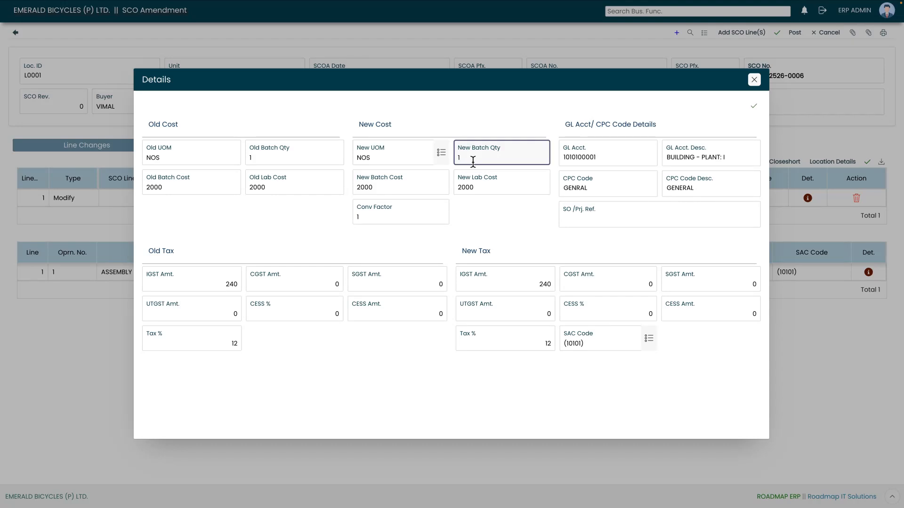
click(389, 191)
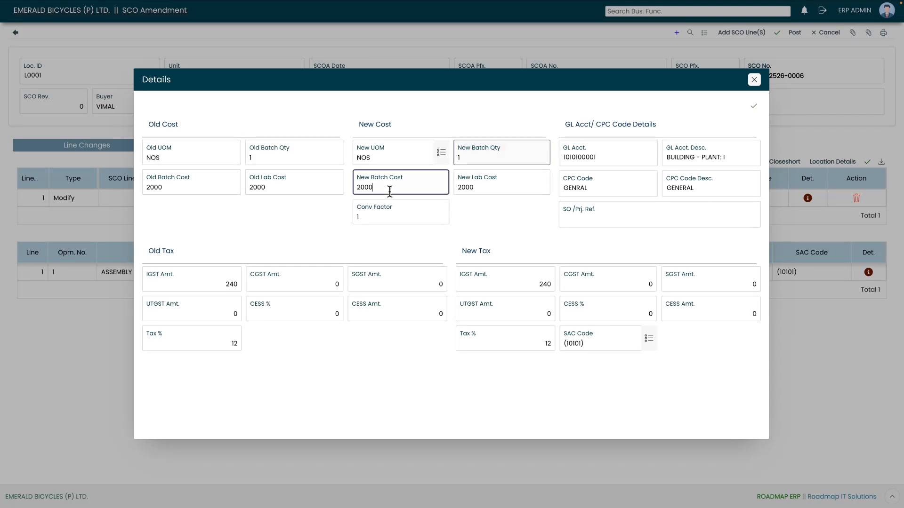
key(BackSpace)
key(BackSpace)
key(BackSpace)
text(200)
key(Tab)
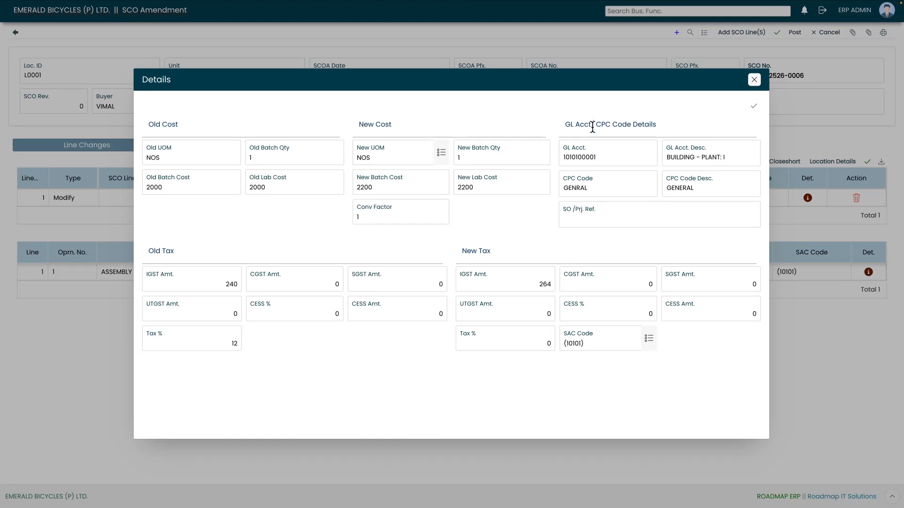
click(754, 81)
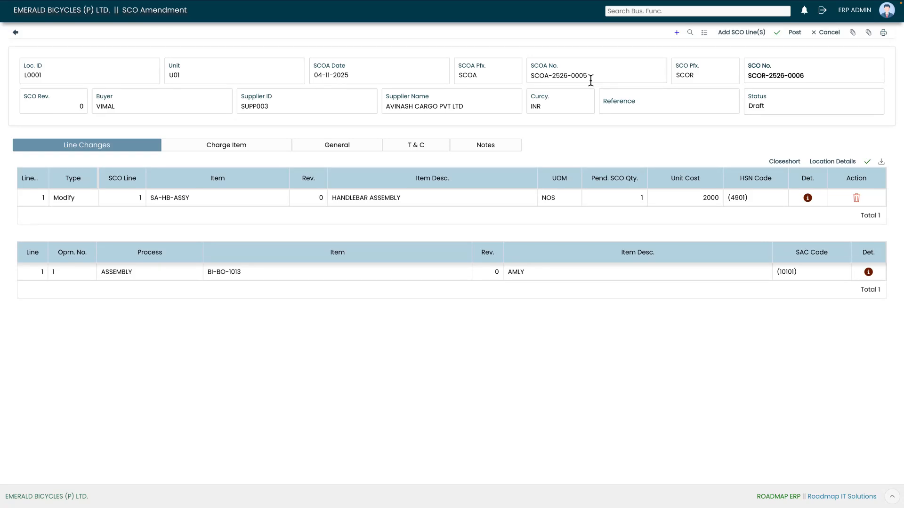
Step: Look up the order being amended in the Subcontract Order function by its SCO number
drag(592, 79, 551, 76)
click(623, 45)
drag(814, 78, 746, 79)
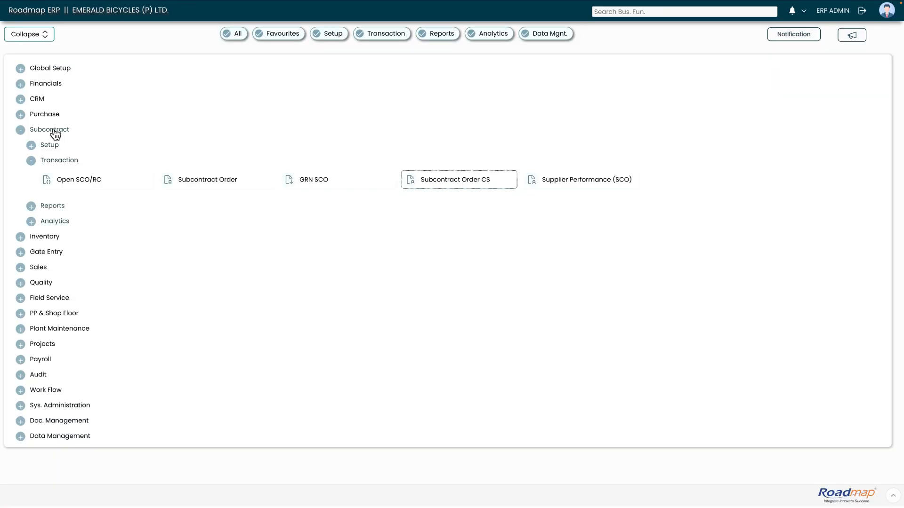
click(55, 133)
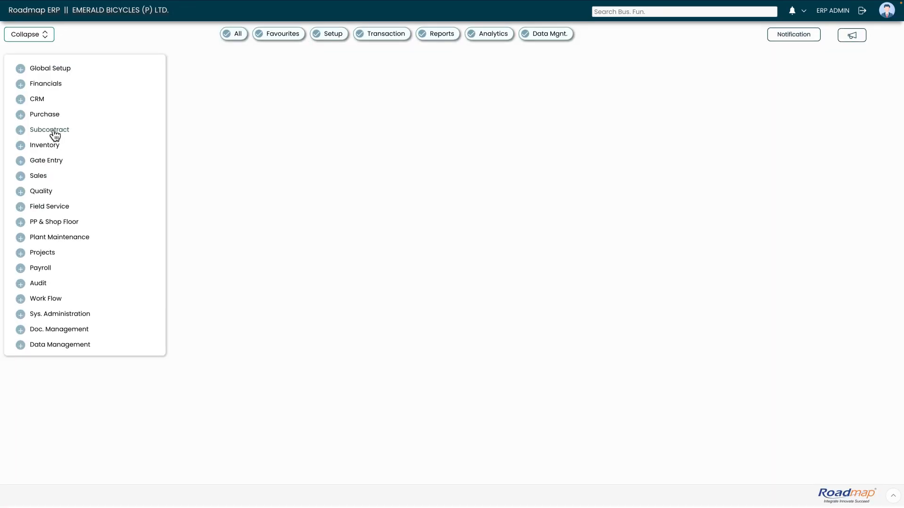
click(58, 133)
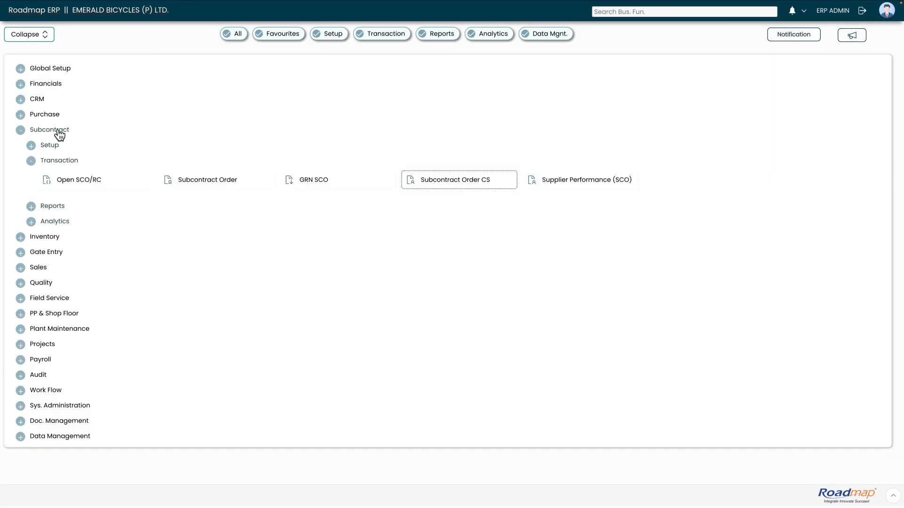
click(200, 186)
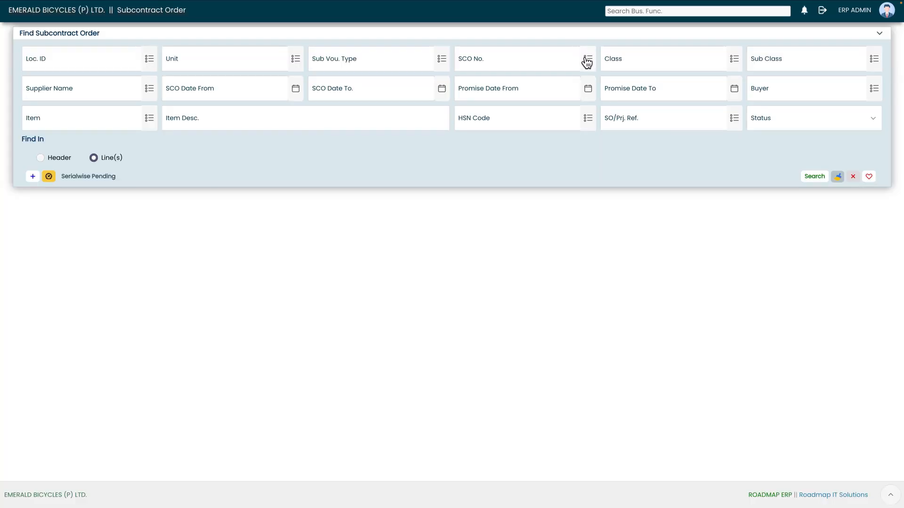
click(590, 59)
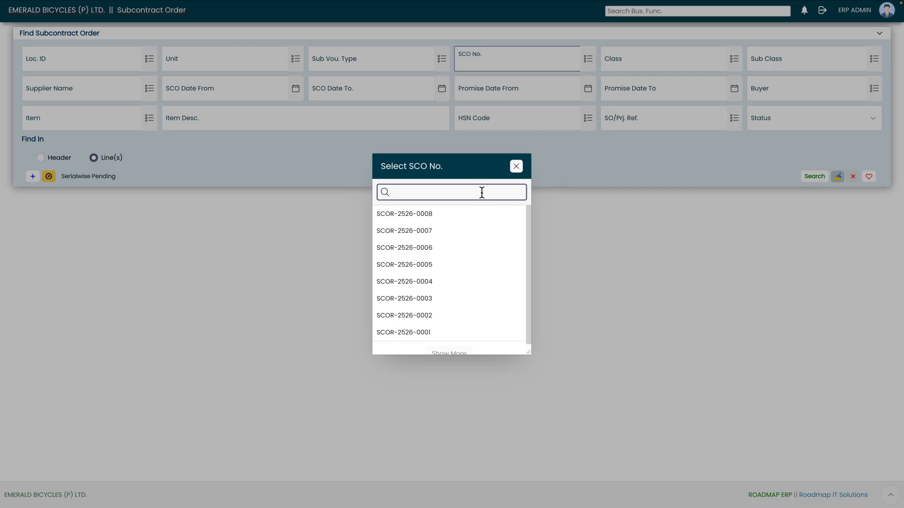
click(426, 250)
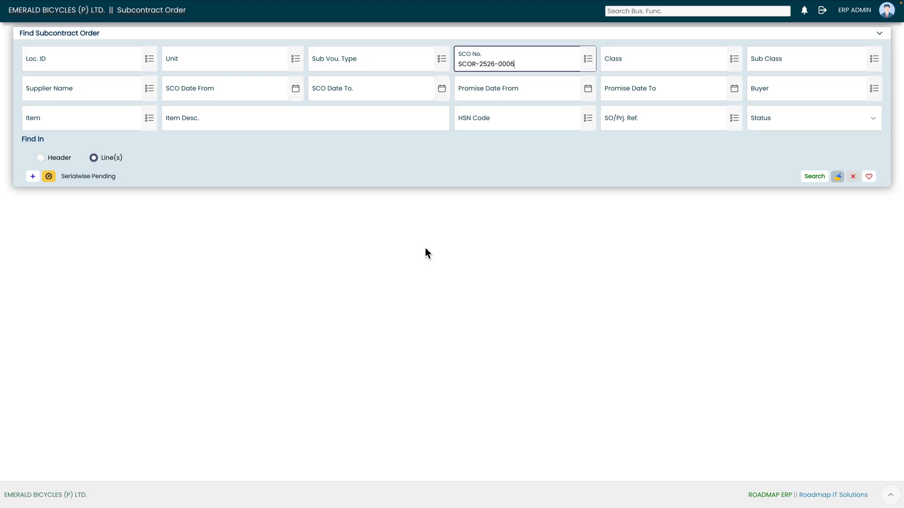
click(814, 178)
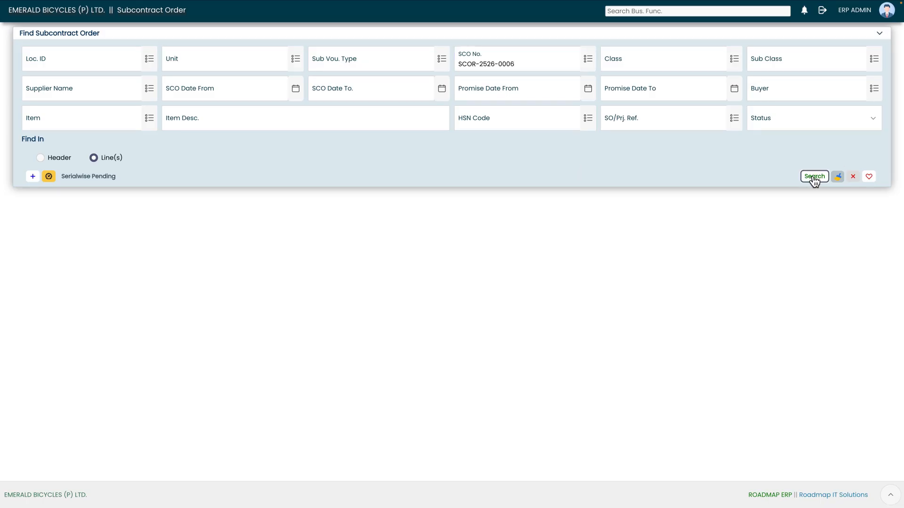
Step: Check the unit cost in the original order line's details and return to the SCO amendment
drag(518, 201, 858, 190)
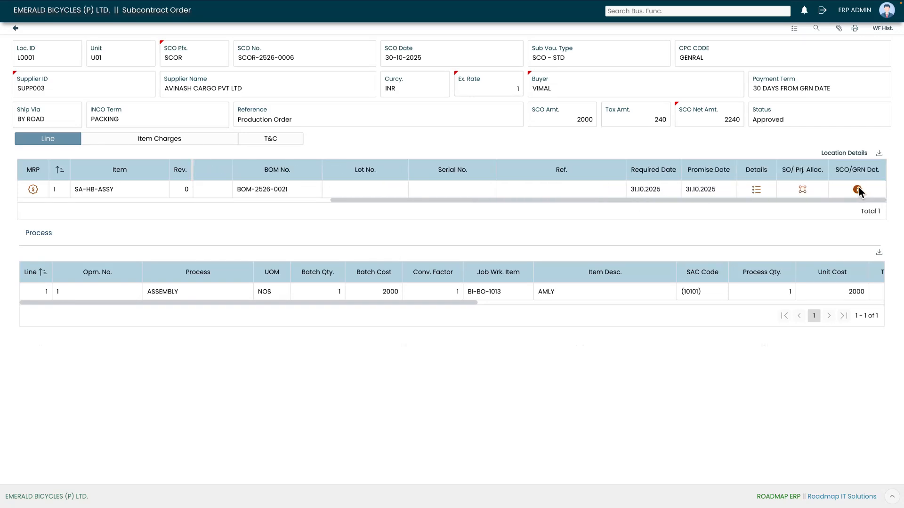
click(756, 190)
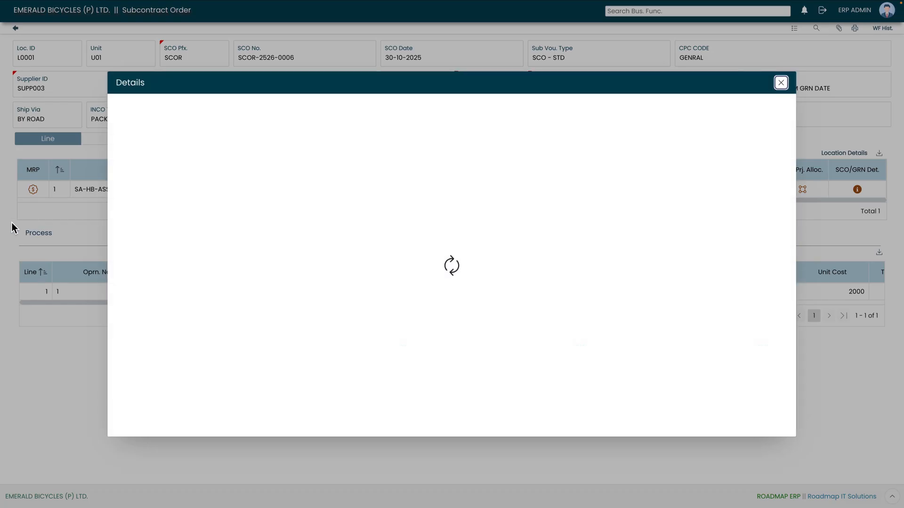
double_click(332, 284)
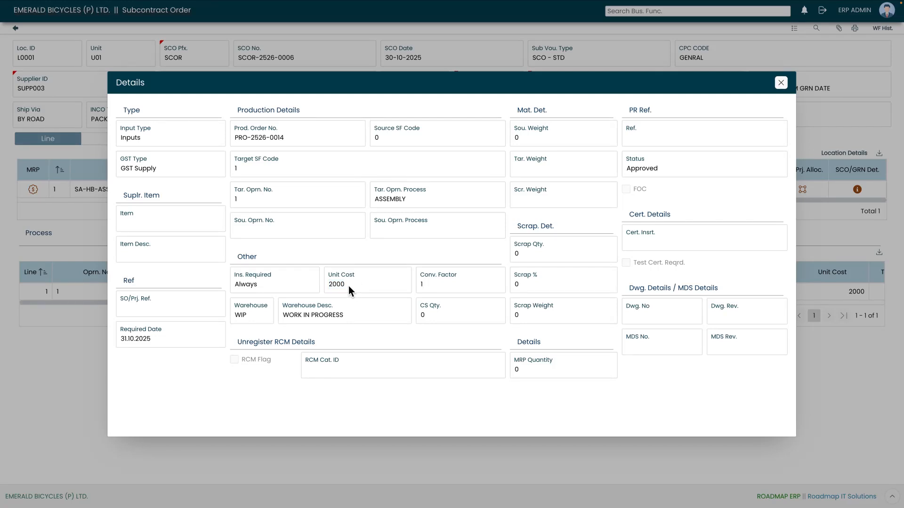
click(359, 286)
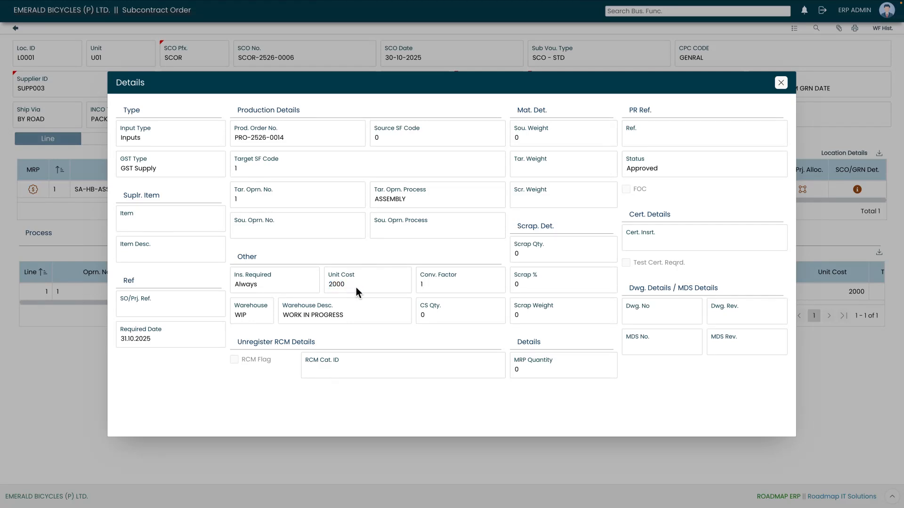
click(780, 84)
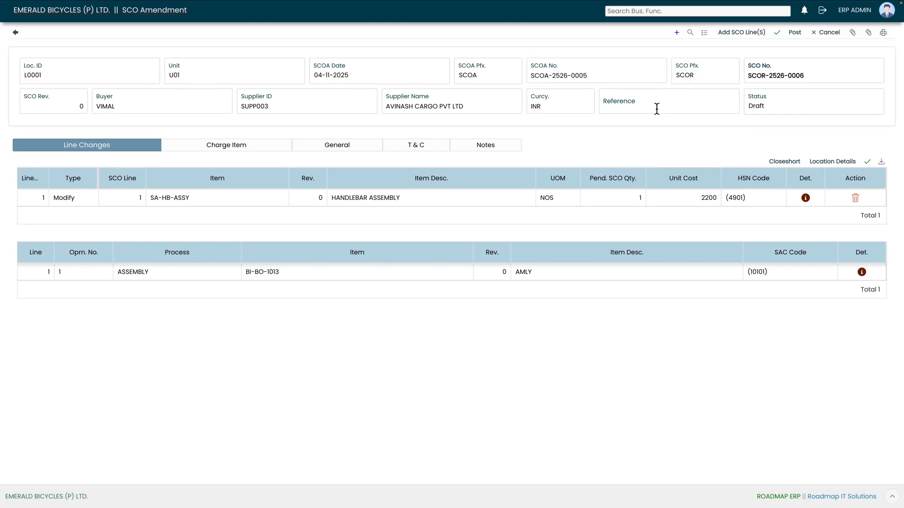
Step: Enter SCO AMD as the amendment's reference
click(657, 109)
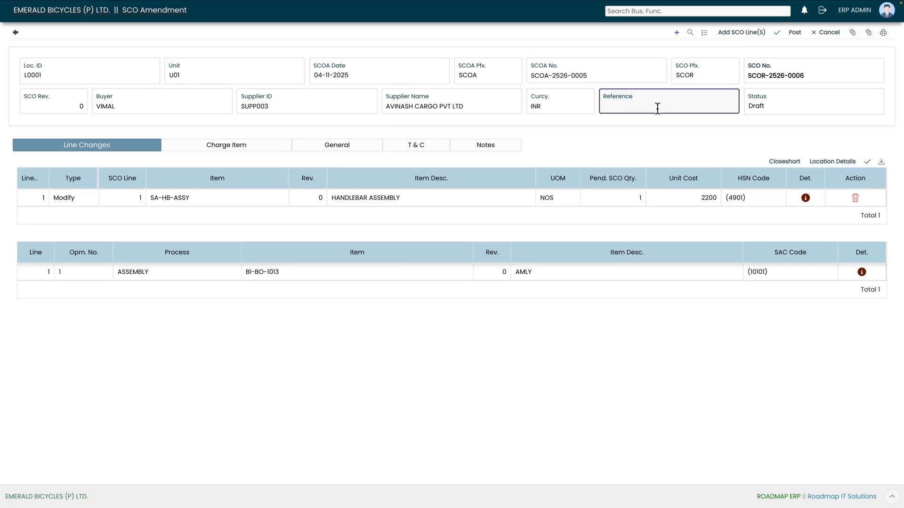
text(SCO AMD)
click(671, 152)
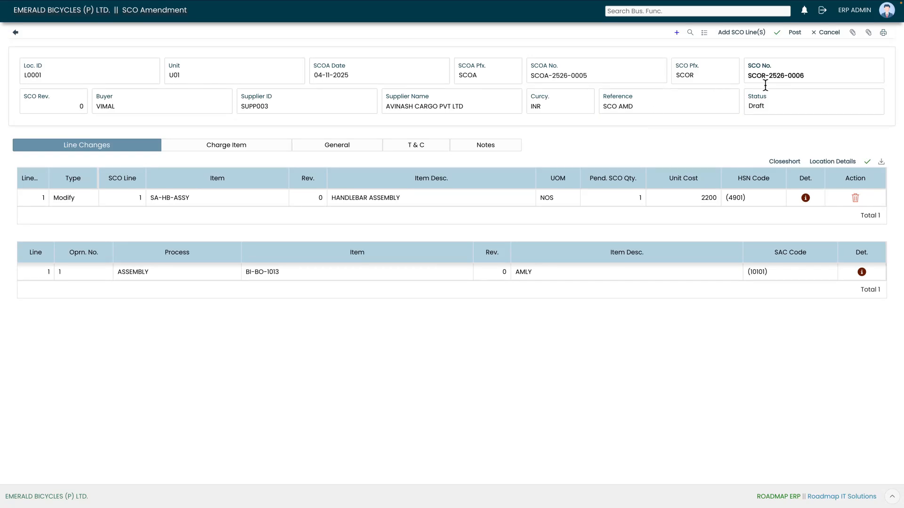
Step: Save and post the SCO amendment, forwarding it for review to the warehouse supervisor with MEDIUM priority
click(777, 32)
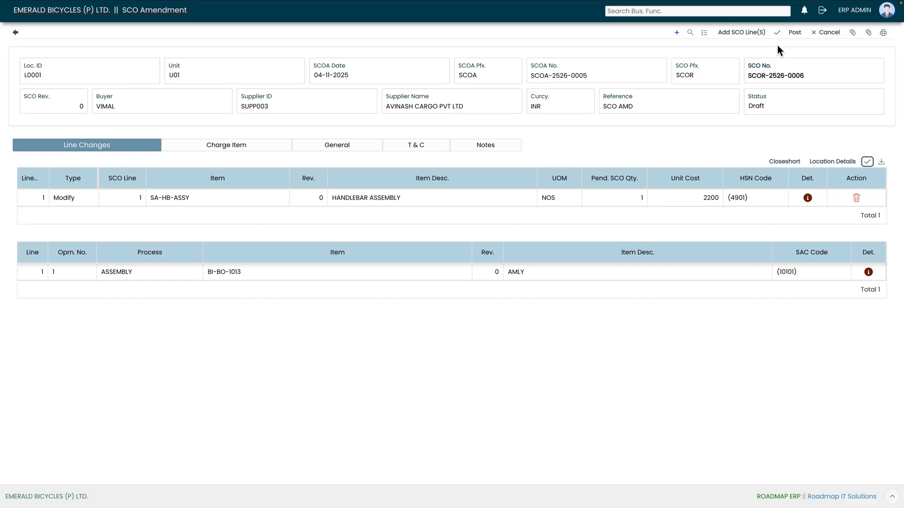
click(794, 33)
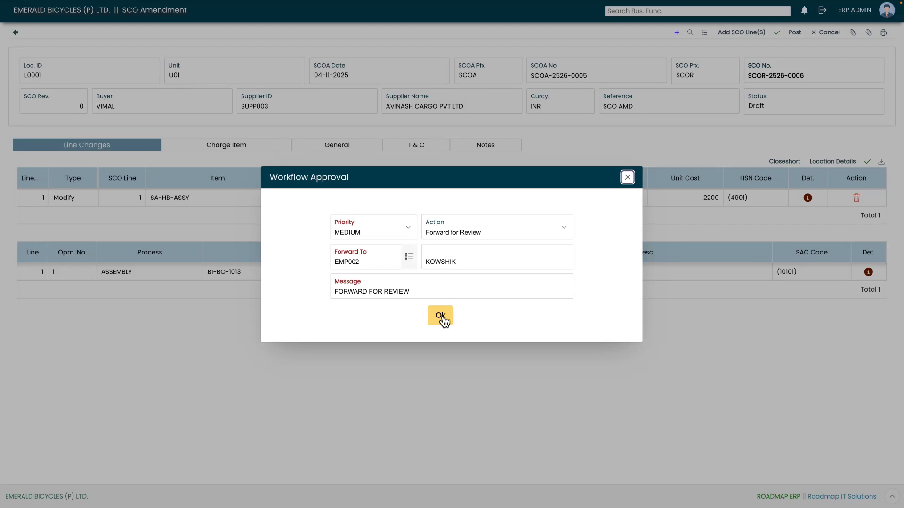
click(442, 319)
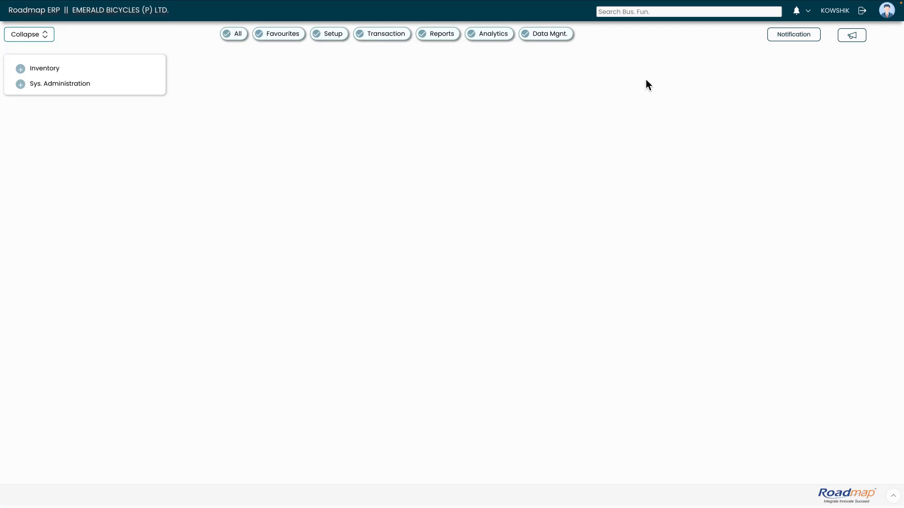
Step: As the reviewer, open the SCO amendment from the pending approvals and submit it with Review & Forward for Approve to the warehouse manager
click(800, 11)
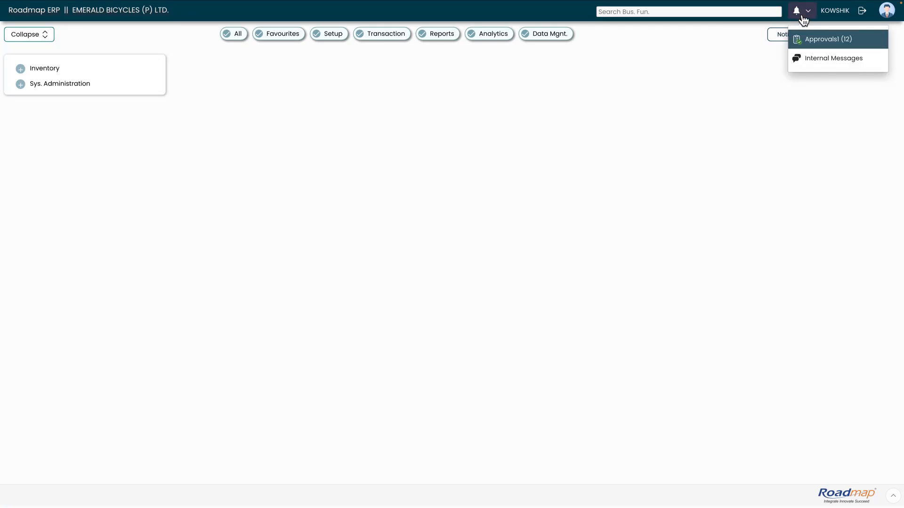
click(824, 40)
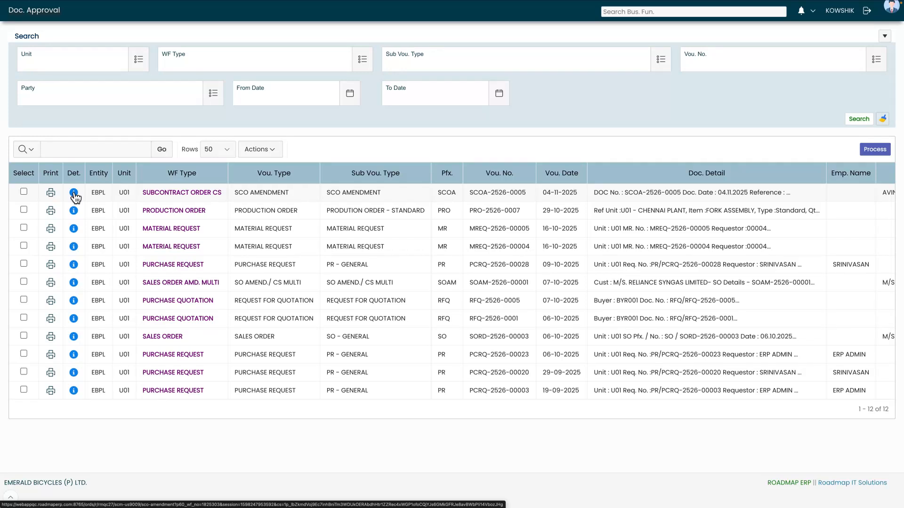
click(75, 194)
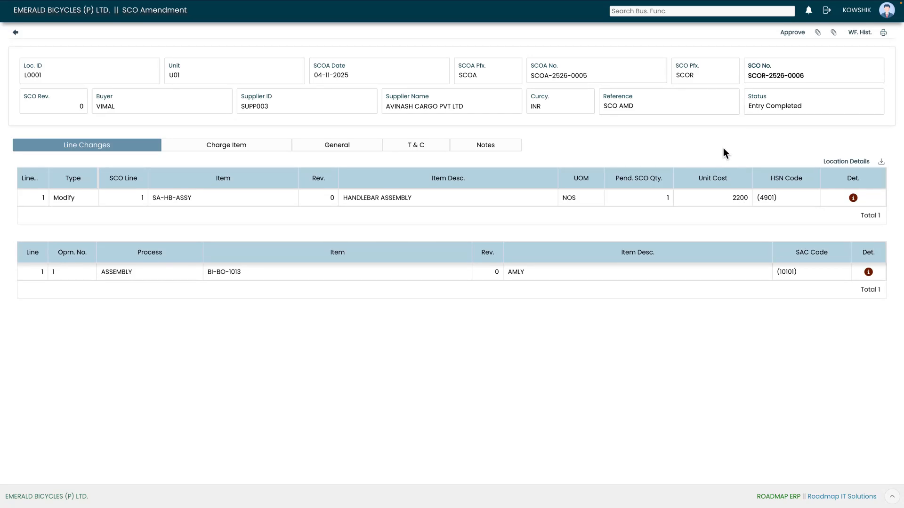
click(793, 32)
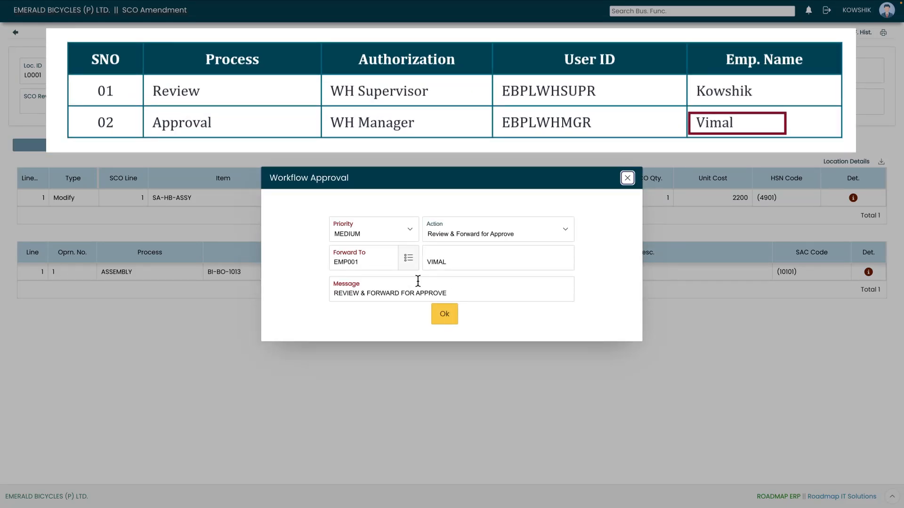
click(447, 320)
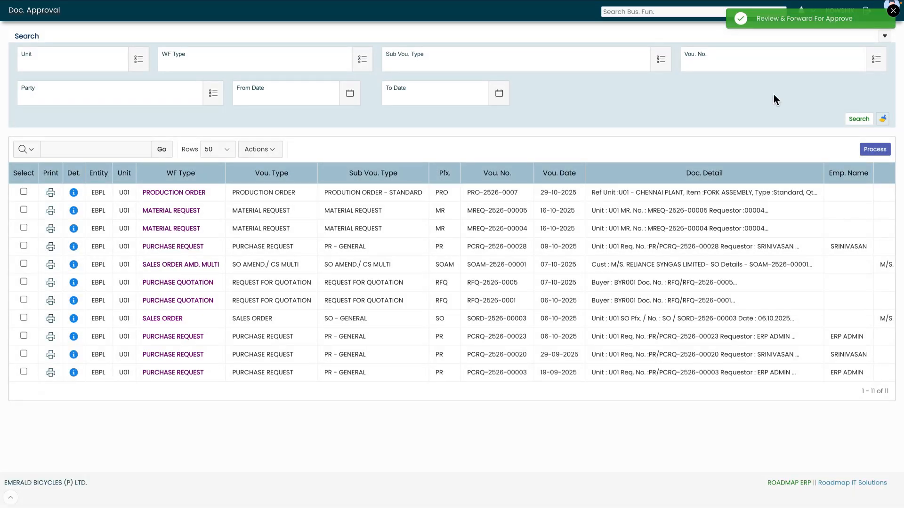
Step: Log out of the reviewer's session and sign in with the warehouse manager's account
click(894, 10)
click(868, 11)
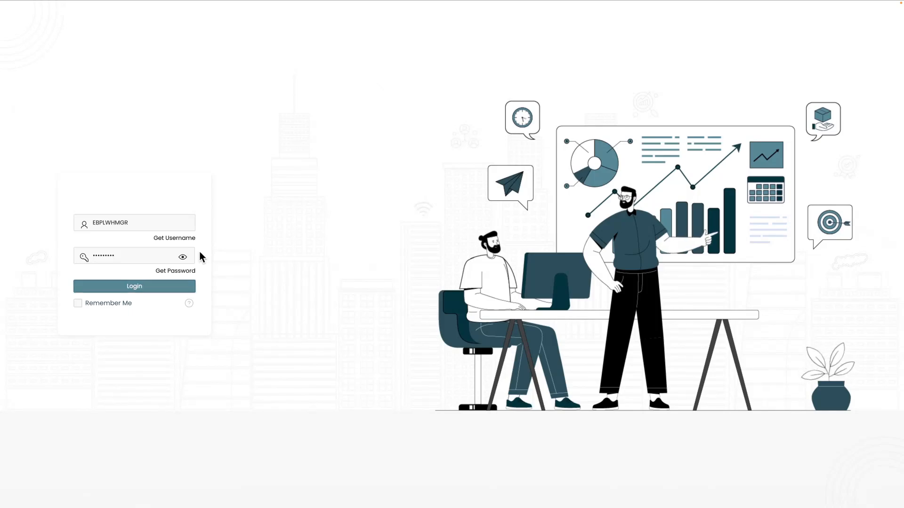
key(Return)
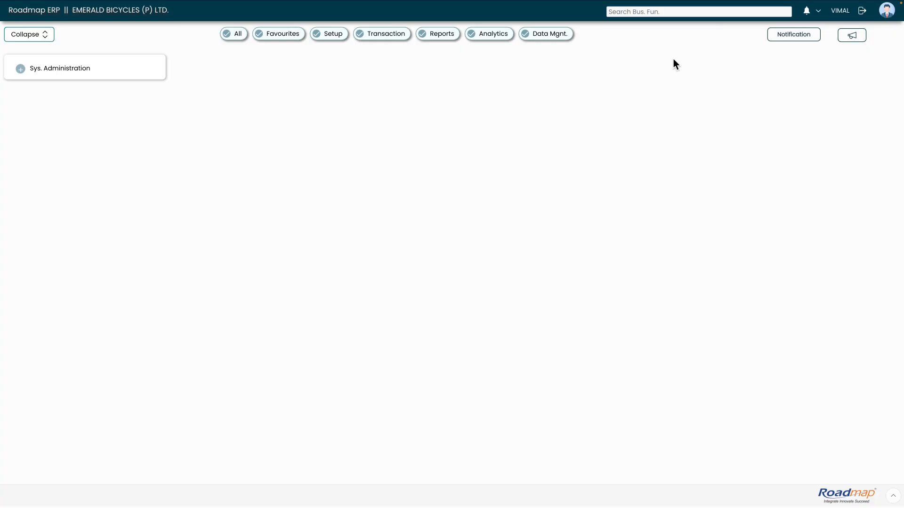
Step: Open the SCO amendment from the manager's pending approvals, approve it and log out
click(811, 15)
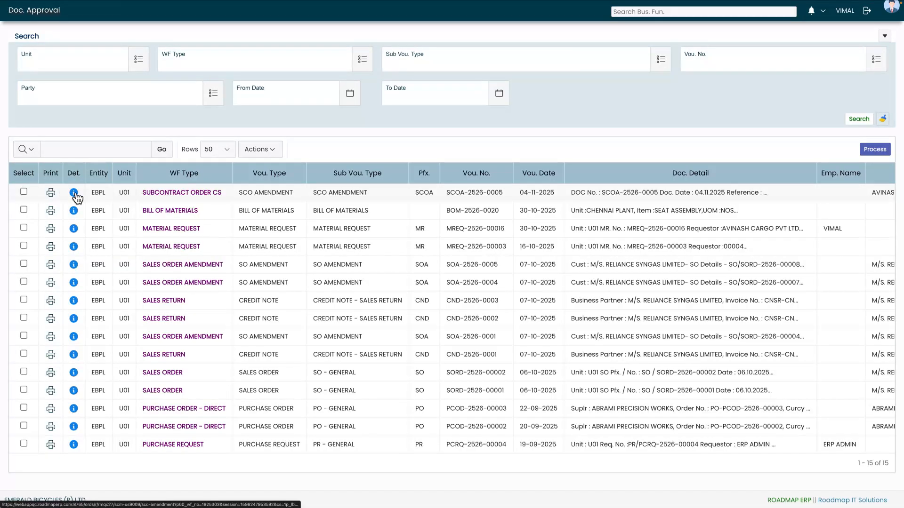
click(74, 193)
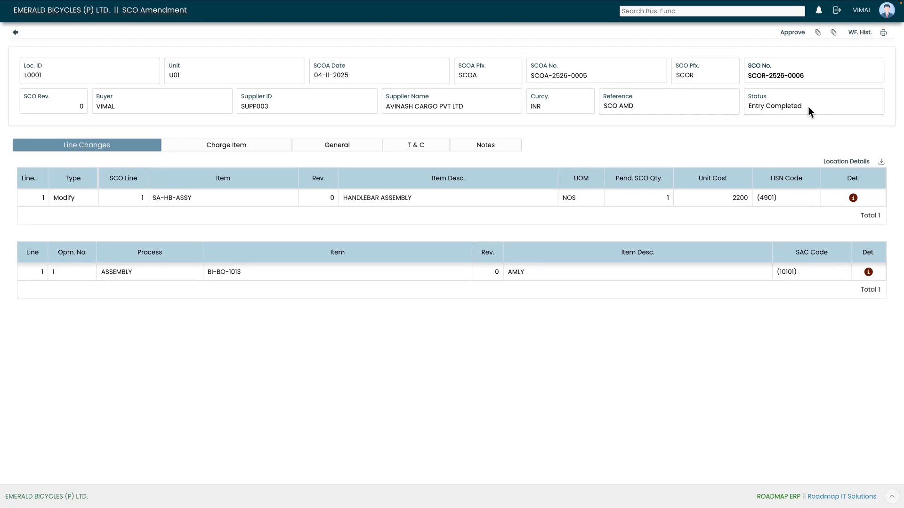
click(795, 35)
click(445, 302)
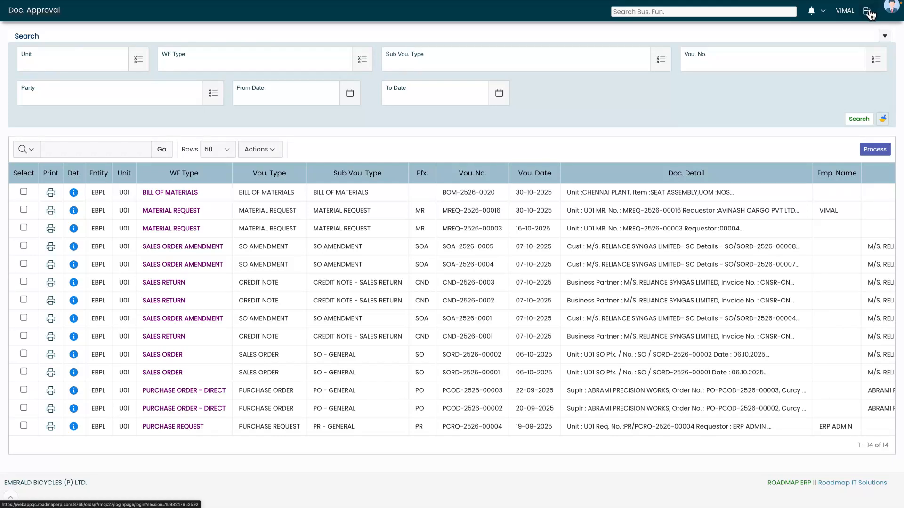
click(869, 13)
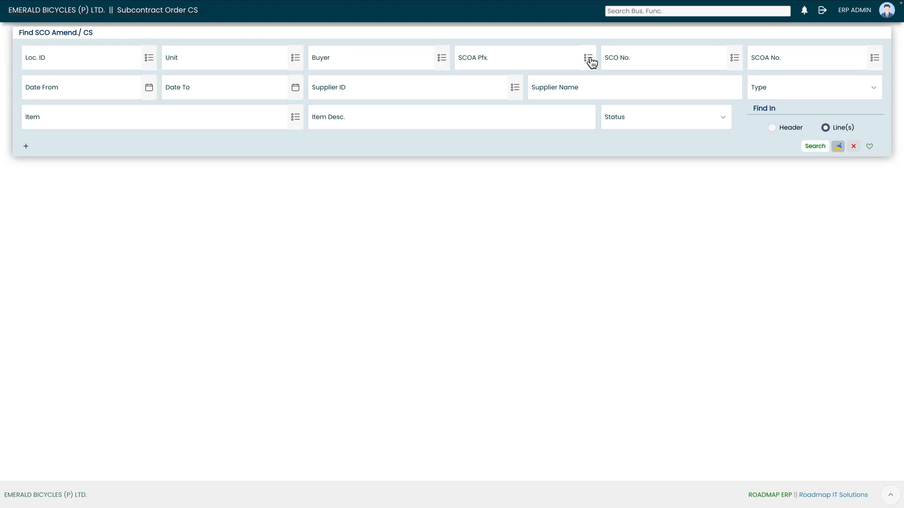
click(589, 59)
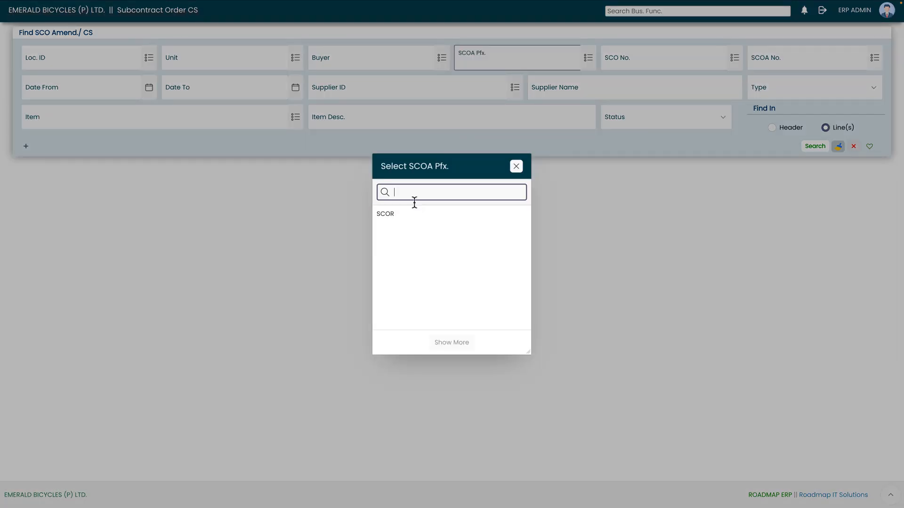
click(552, 138)
click(552, 137)
click(874, 58)
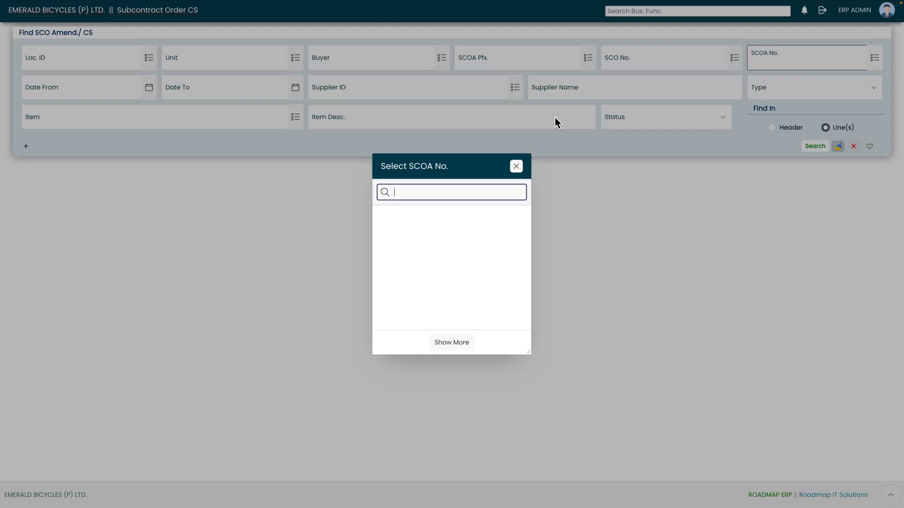
click(437, 281)
click(725, 142)
click(816, 148)
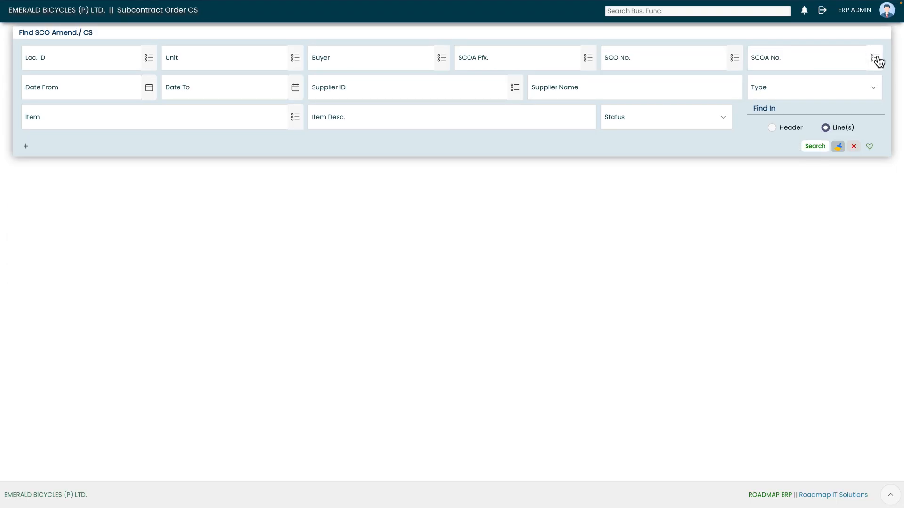
Step: Look up the approved amendment in Subcontract Order CS by its SCOA number and open it
click(876, 58)
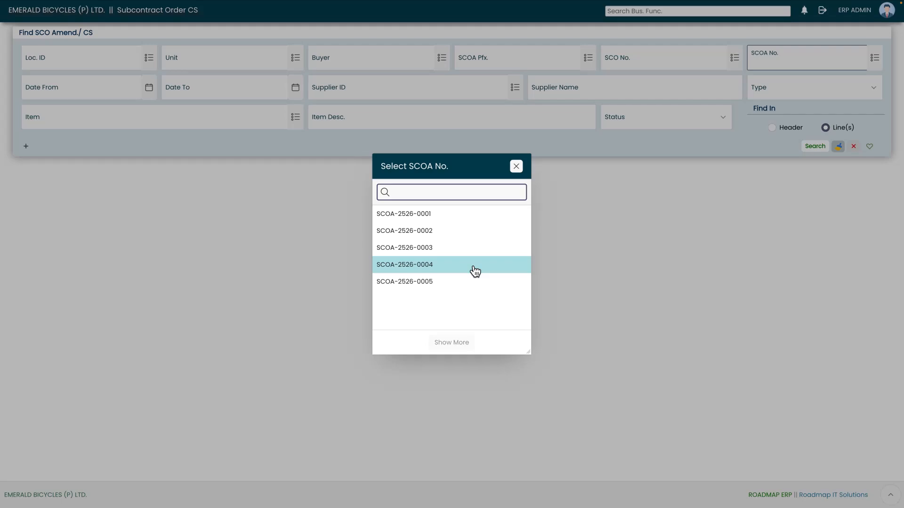
click(437, 281)
click(809, 147)
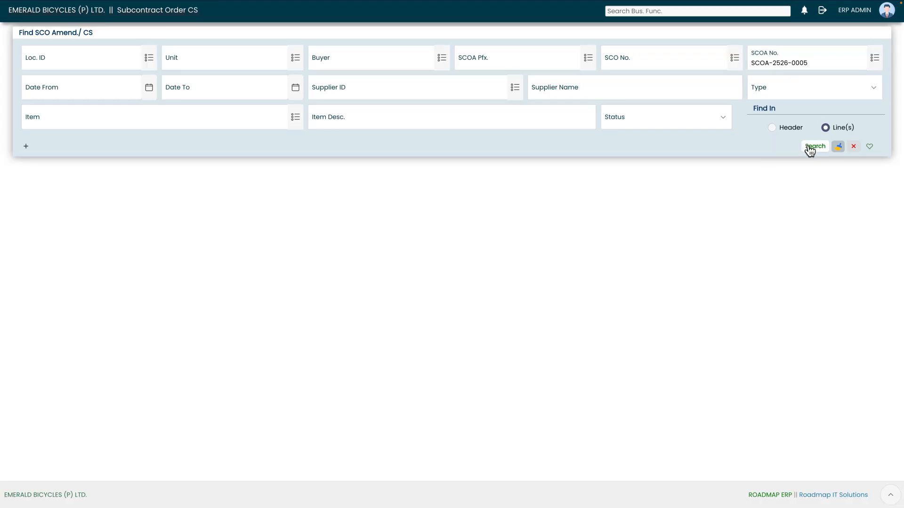
click(347, 239)
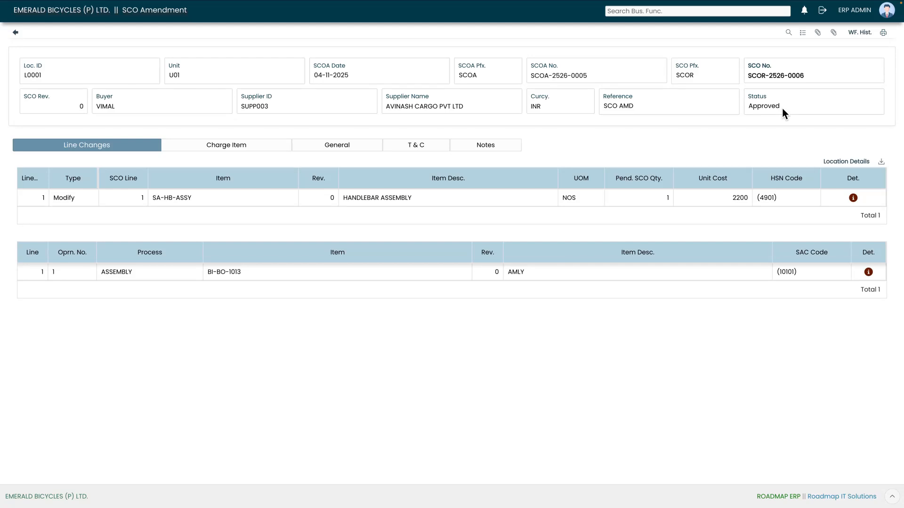
Step: Examine the amendment's workflow history log, close it and open the amendment's print output
click(866, 34)
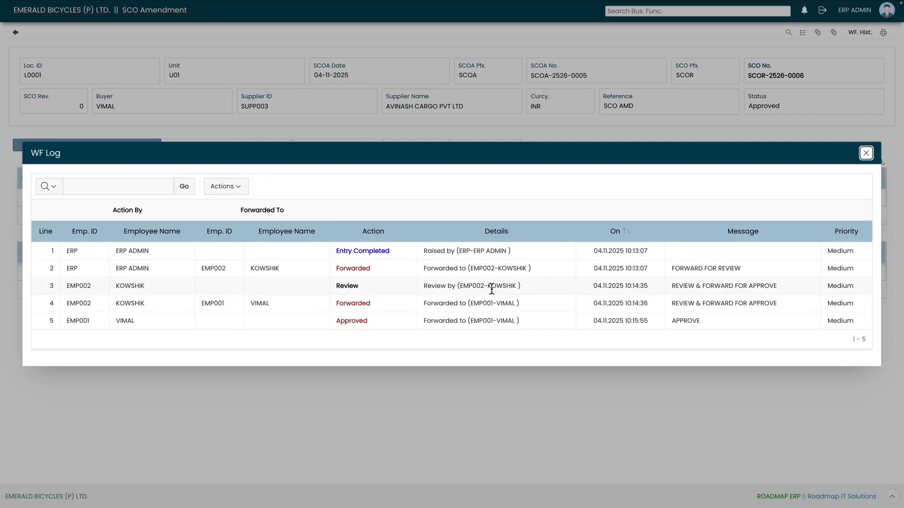
click(866, 153)
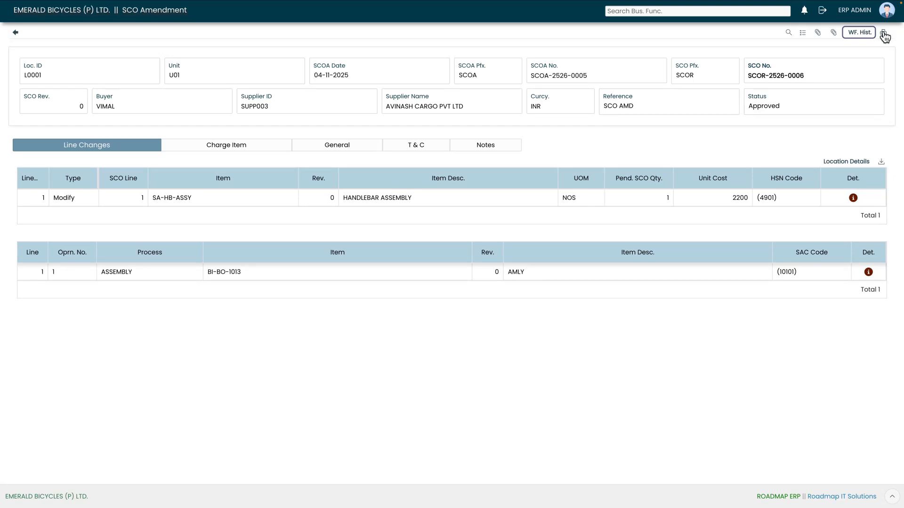
click(883, 34)
click(801, 74)
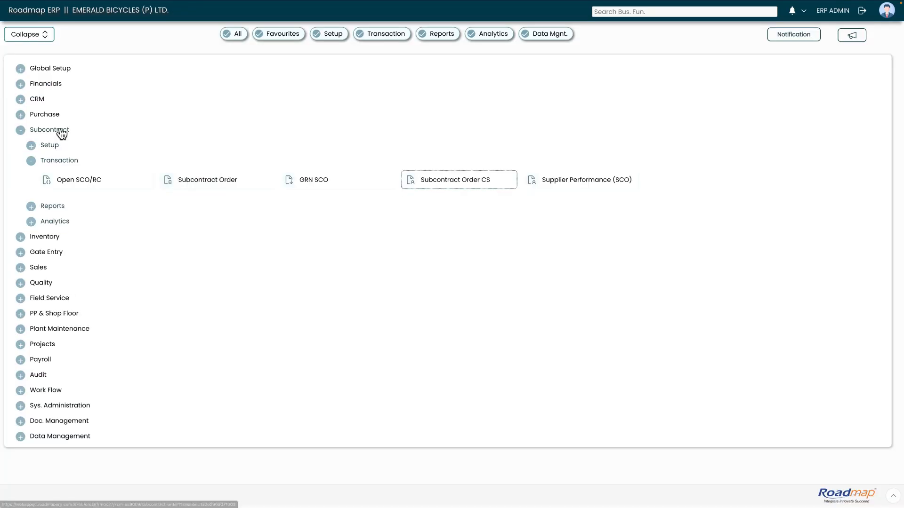
Step: Look up the amended order in the Subcontract Order function by its SCO number
click(59, 132)
click(58, 134)
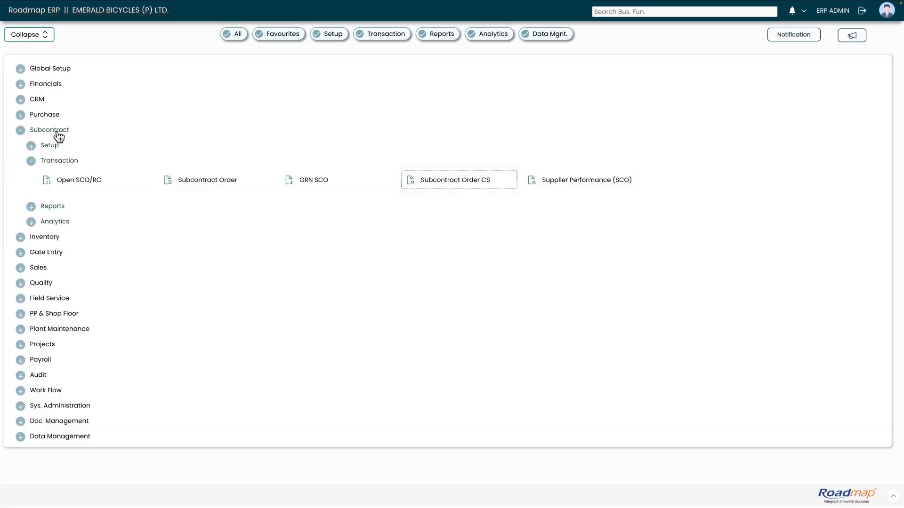
click(200, 183)
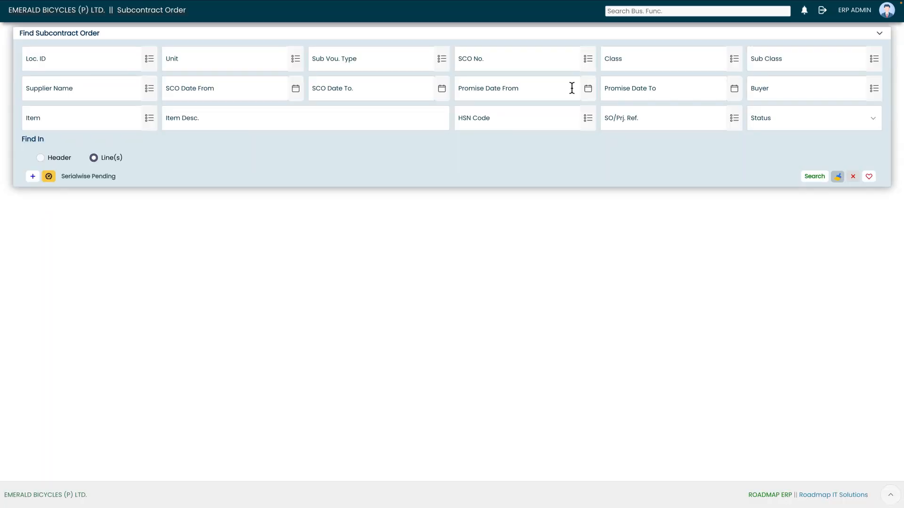
click(590, 66)
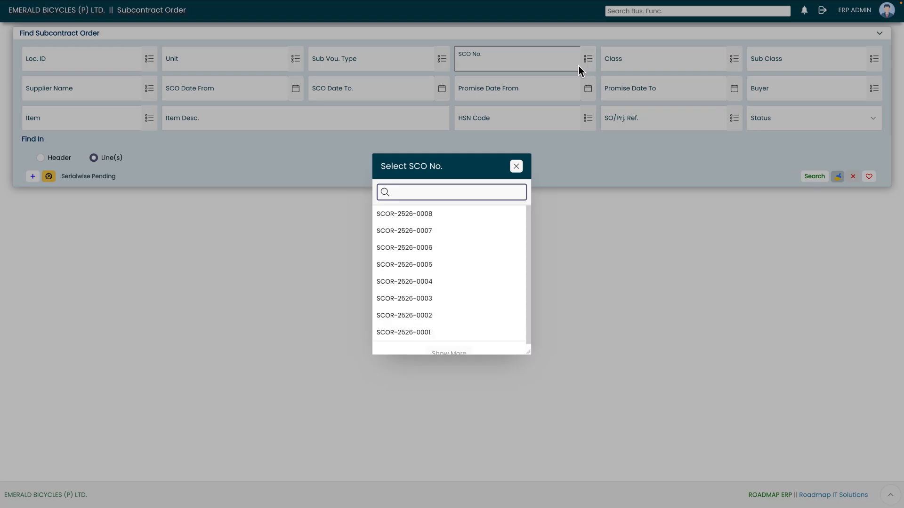
click(418, 246)
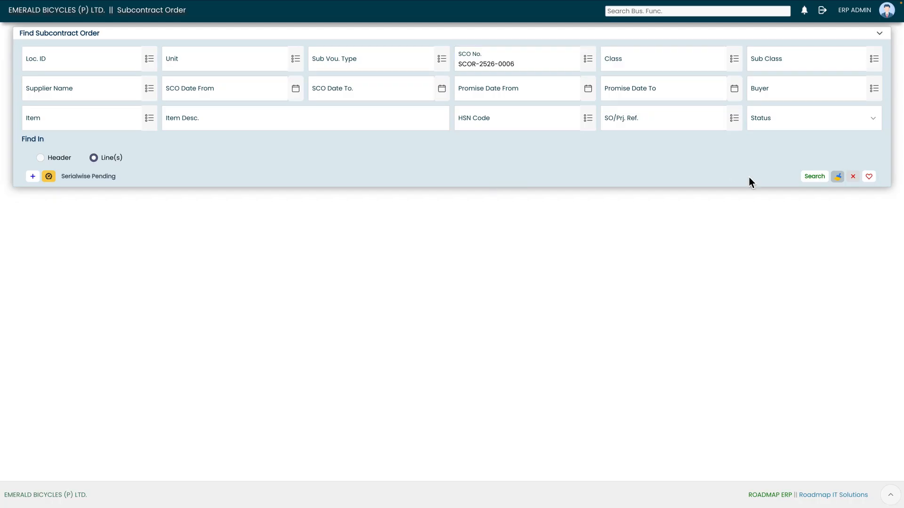
click(813, 176)
Step: Check the unit cost in the SA-HB-ASSY order line's details and close them
drag(448, 201, 889, 198)
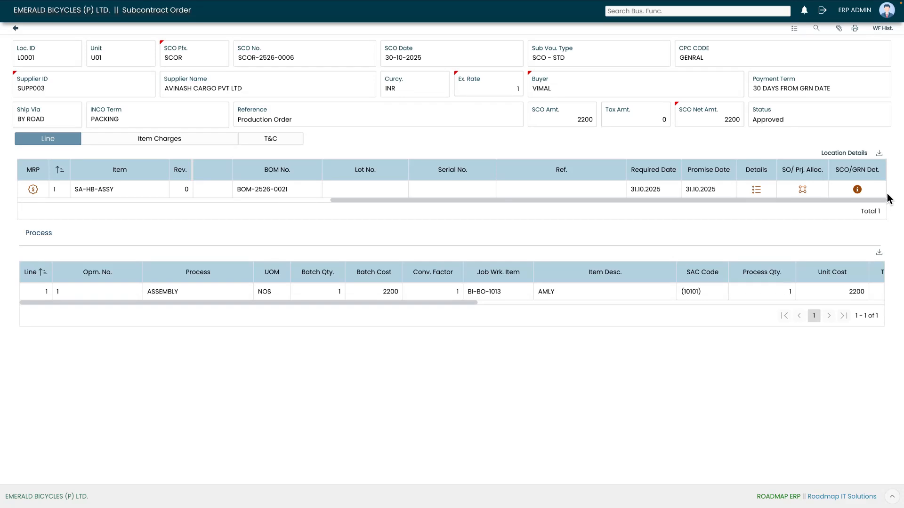
click(757, 190)
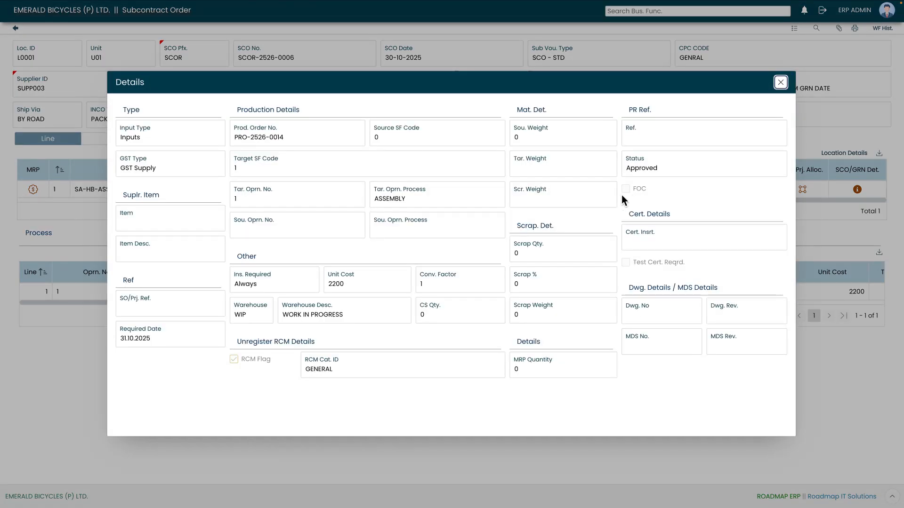
click(339, 288)
key(Escape)
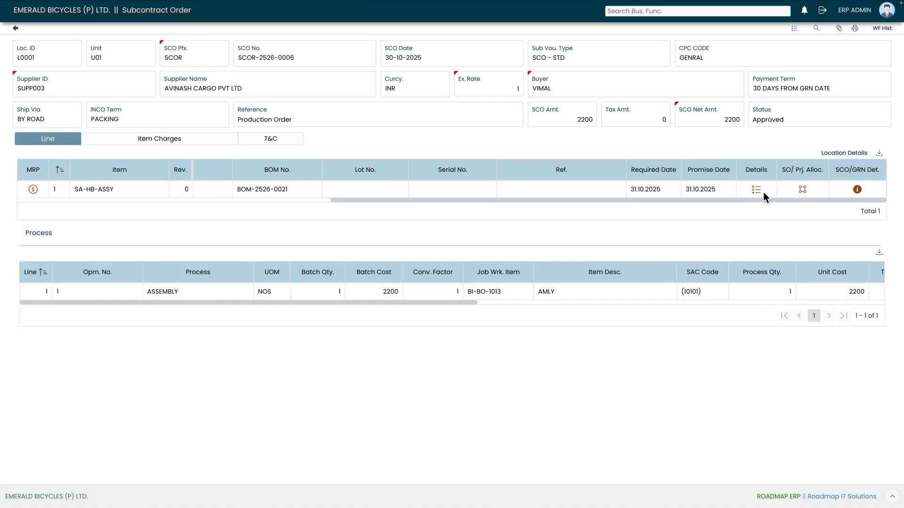